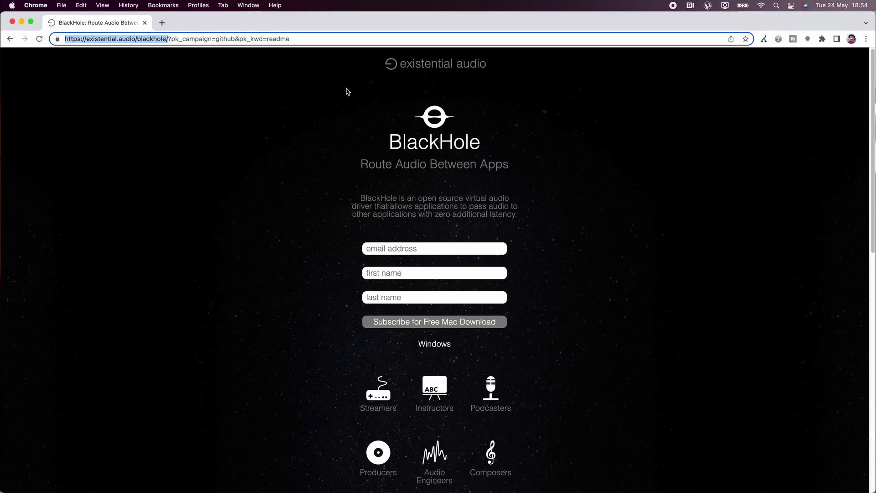
# - Follow the subscription confirmation link to the BlackHole page listing 2ch, 16ch and 64ch v0.2.10 builds
pyautogui.click(424, 251)
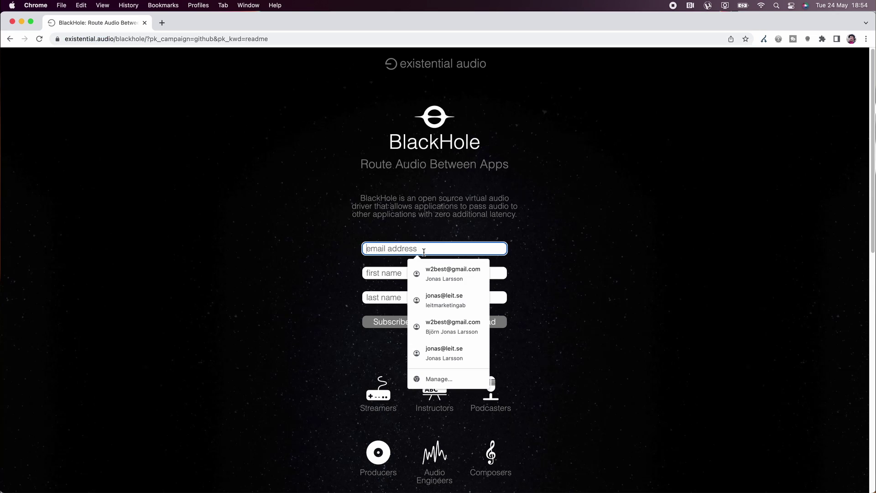
pyautogui.click(344, 275)
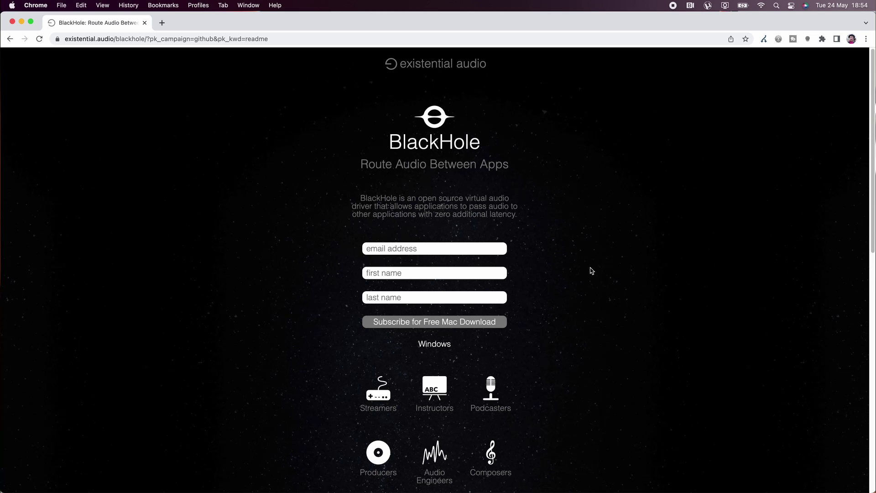
pyautogui.click(435, 345)
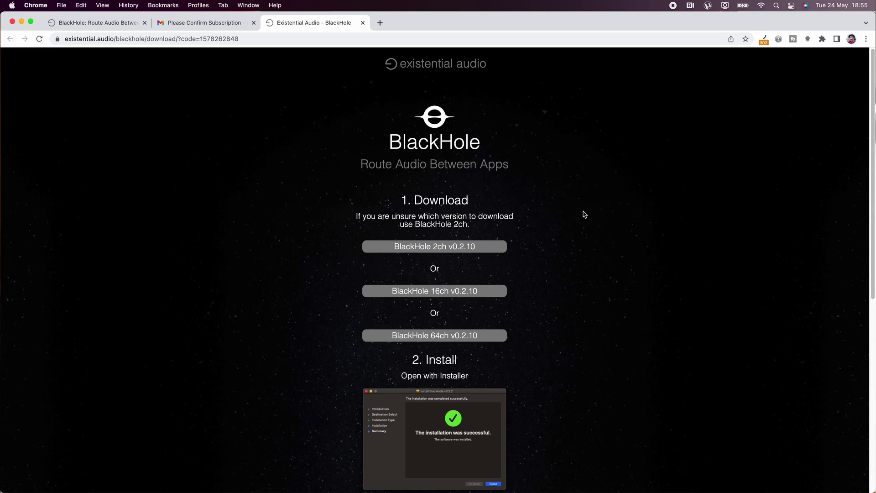
# - Choose BlackHole 2ch and download the v0.2.10 installer package from Existential Audio
pyautogui.click(440, 250)
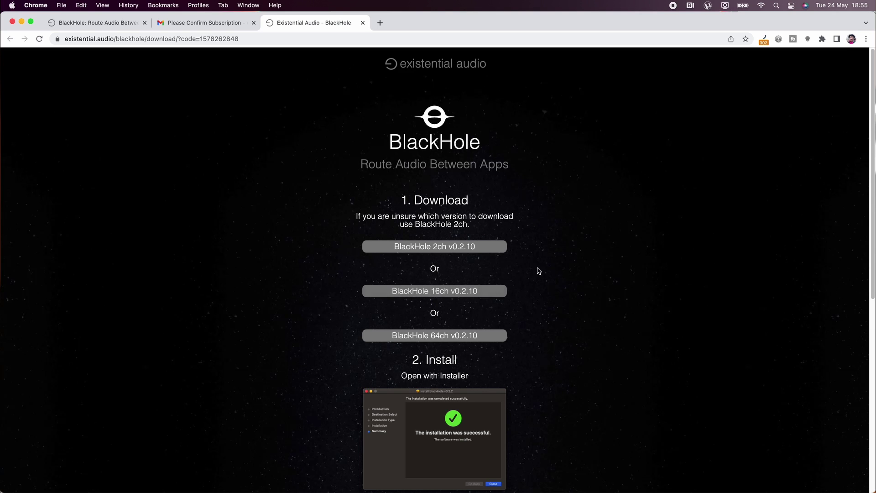
pyautogui.moveTo(355, 219); pyautogui.dragTo(478, 225)
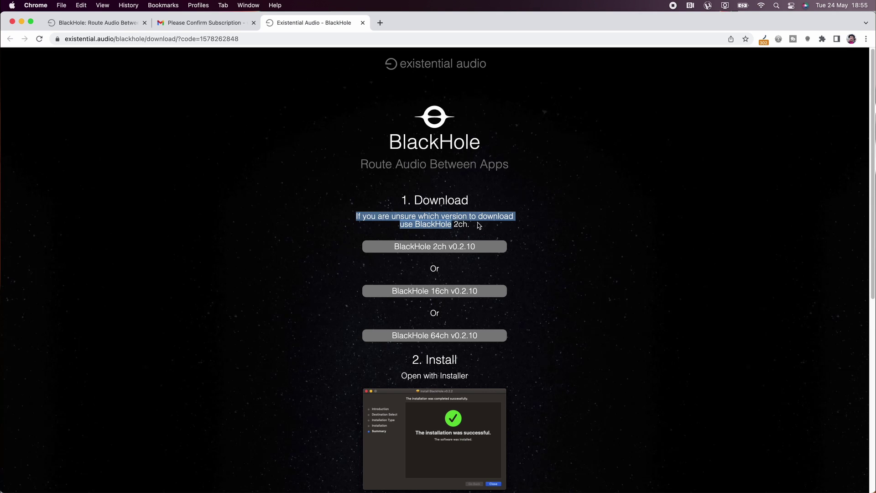
pyautogui.click(606, 234)
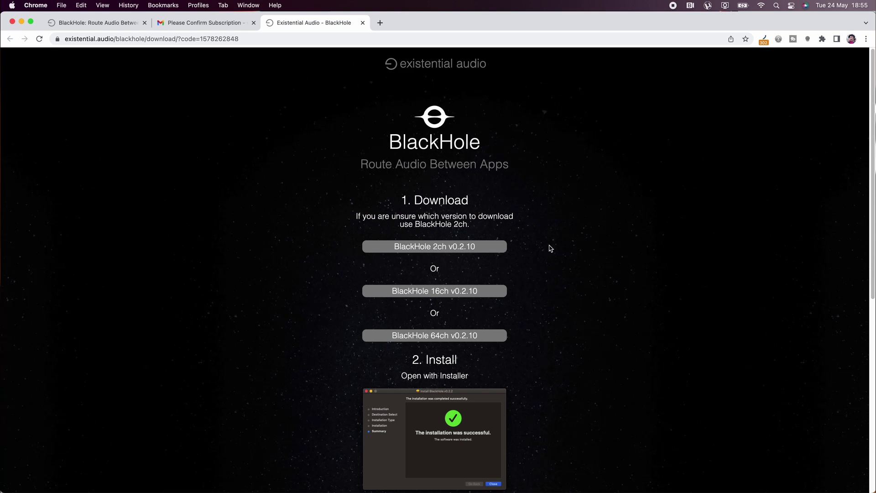
pyautogui.click(434, 246)
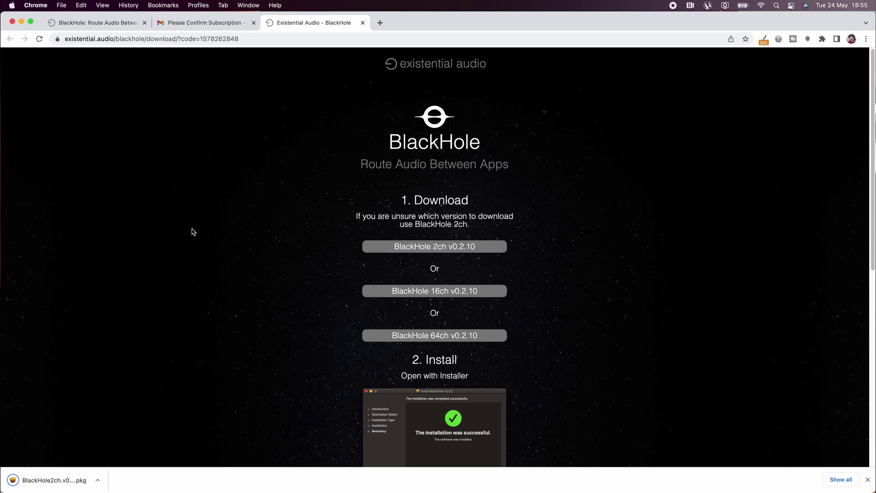
# - Install BlackHole 2ch v0.2.10 on Macintosh HD, accepting the licence, then move the package to the Bin
pyautogui.click(54, 480)
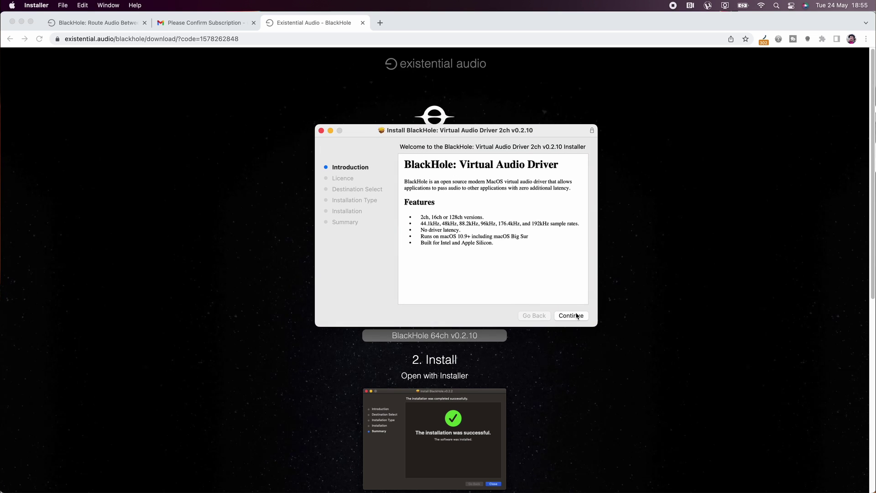
pyautogui.click(574, 317)
pyautogui.click(574, 315)
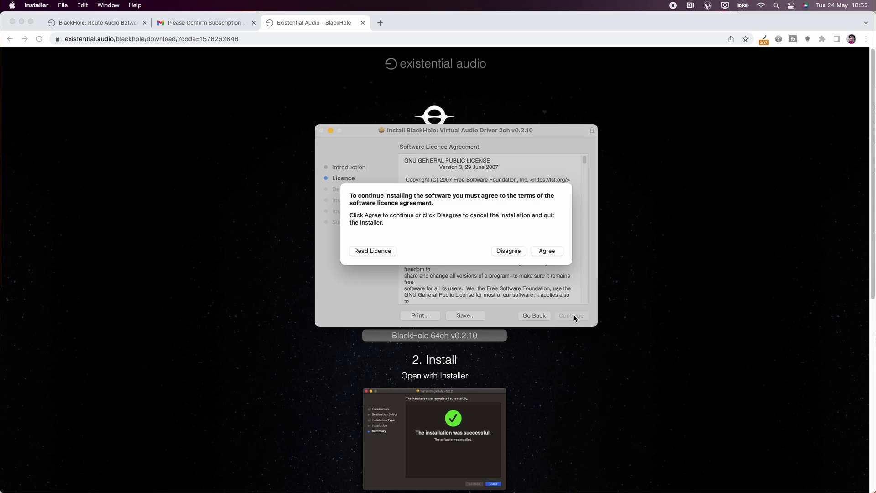
pyautogui.click(547, 253)
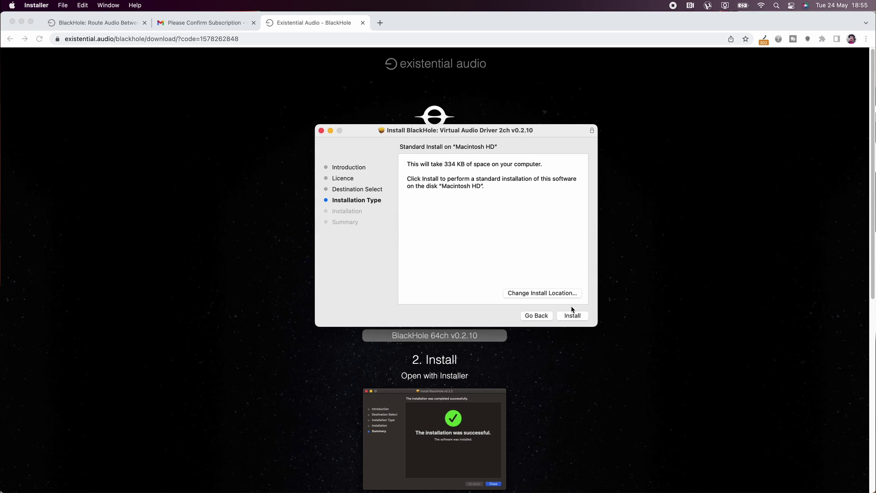
pyautogui.click(572, 316)
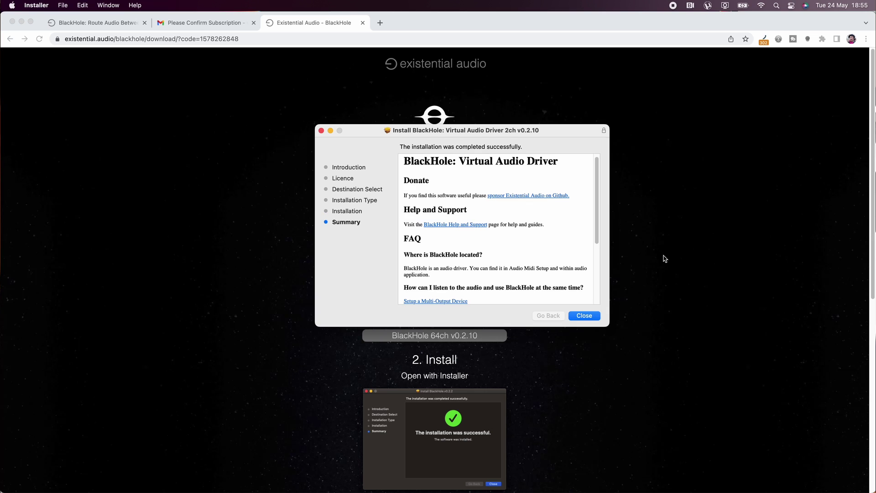
pyautogui.click(589, 316)
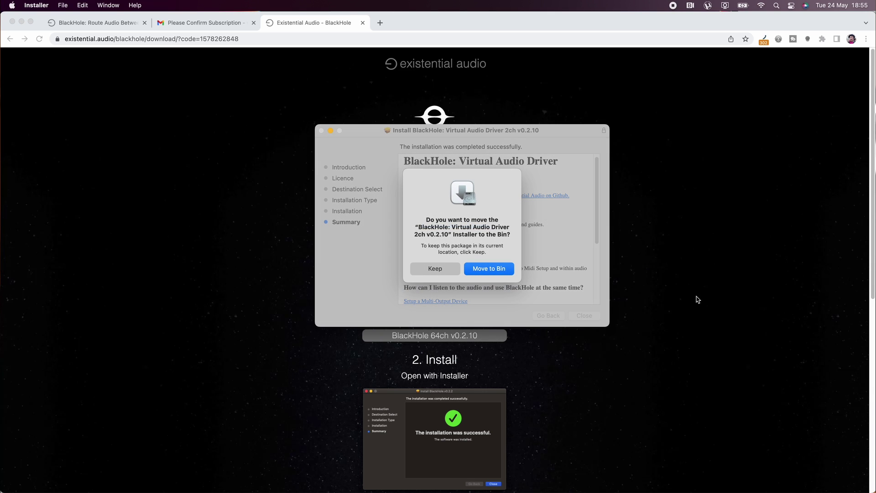
pyautogui.click(504, 272)
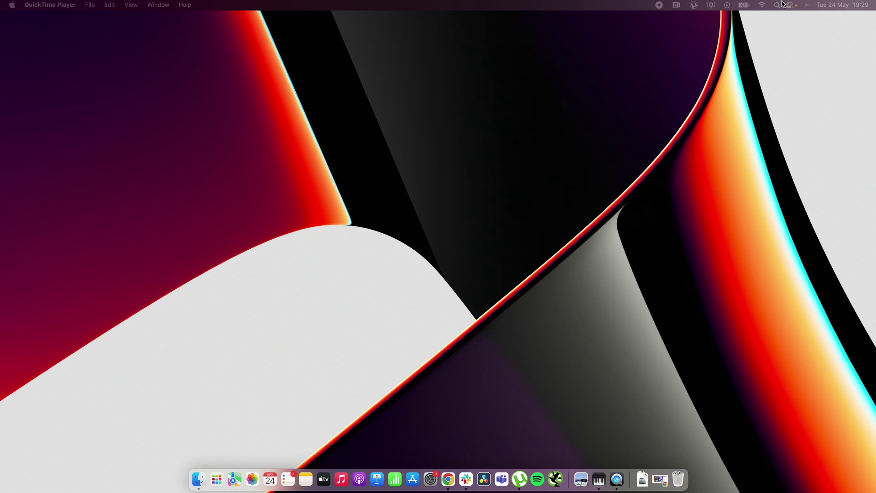
# - Use Spotlight to launch Audio MIDI Setup and show its Audio Devices window with BlackHole 2ch
pyautogui.click(776, 5)
pyautogui.write('sound')
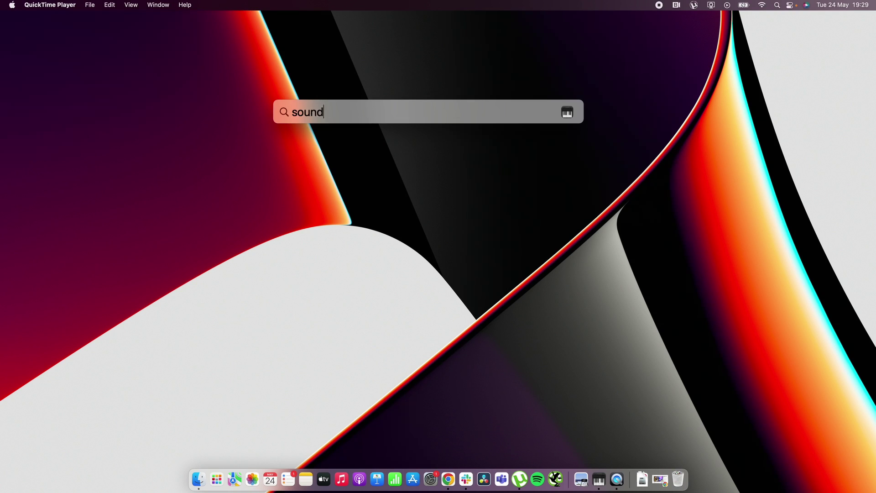
pyautogui.press('Return')
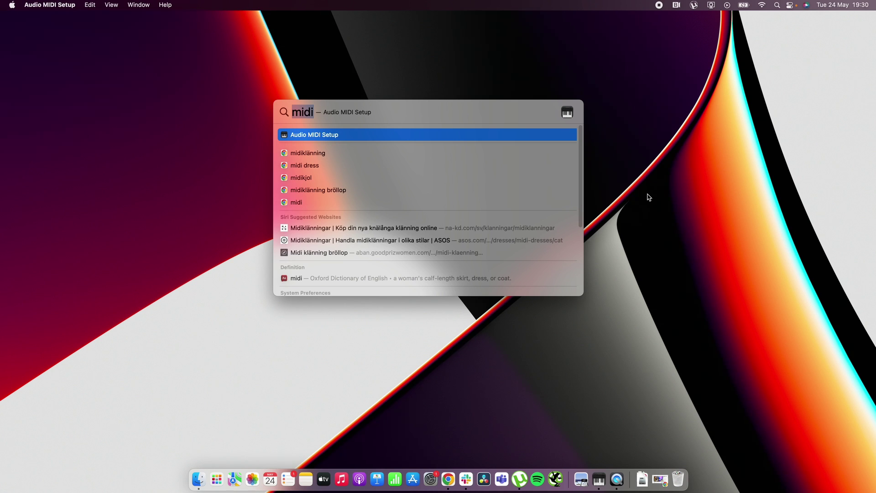
pyautogui.press('Return')
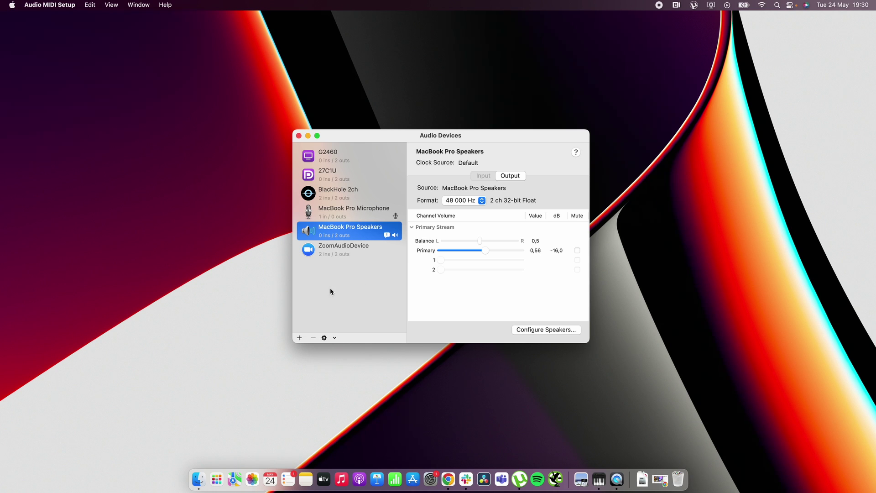
# - Add an Aggregate Device using BlackHole 2ch, then add a new Multi-Output Device
pyautogui.click(299, 338)
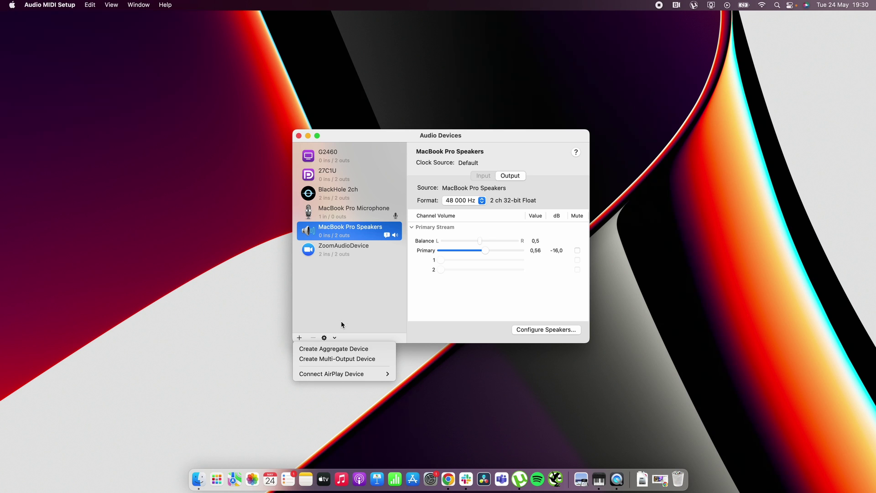
pyautogui.click(334, 349)
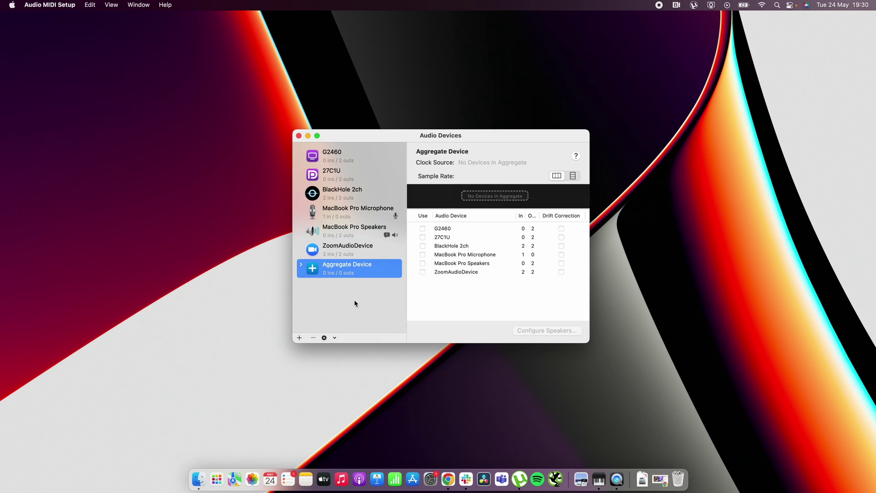
pyautogui.click(423, 246)
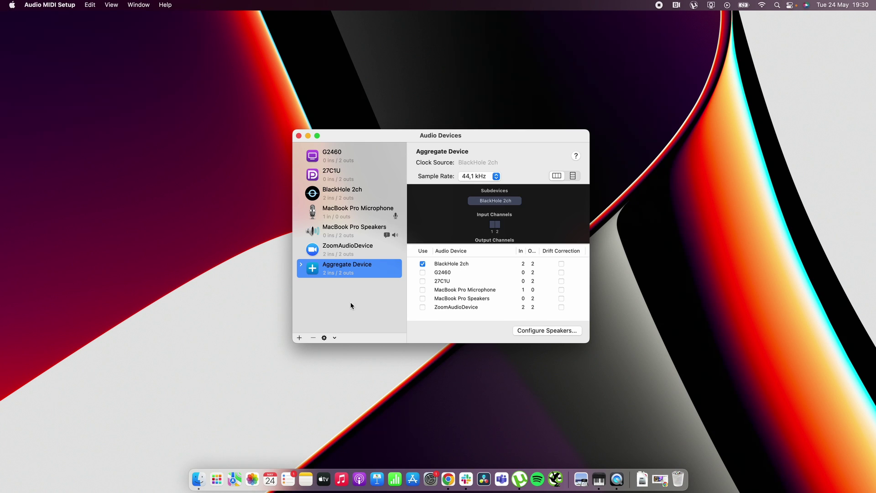
pyautogui.click(300, 338)
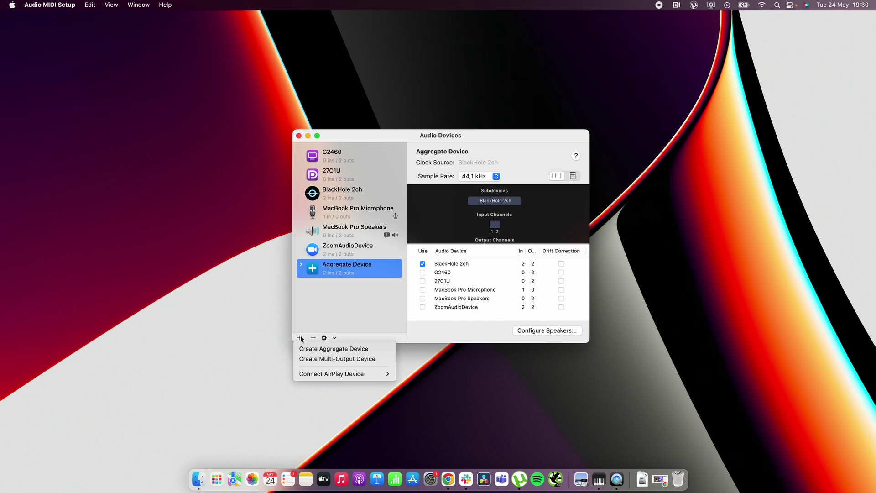
pyautogui.click(318, 360)
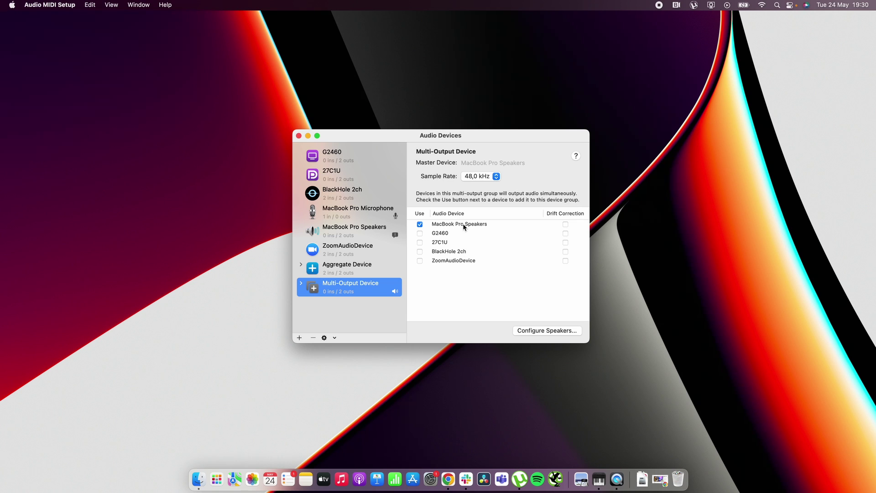
# - Tick BlackHole 2ch for the multi-output device and rename the aggregate device 'BlackHole In'
pyautogui.click(420, 252)
pyautogui.click(355, 268)
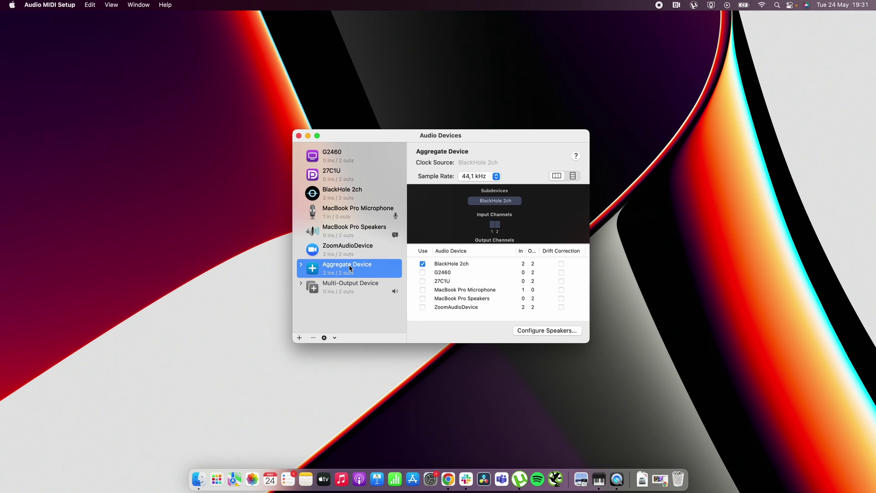
pyautogui.click(336, 265)
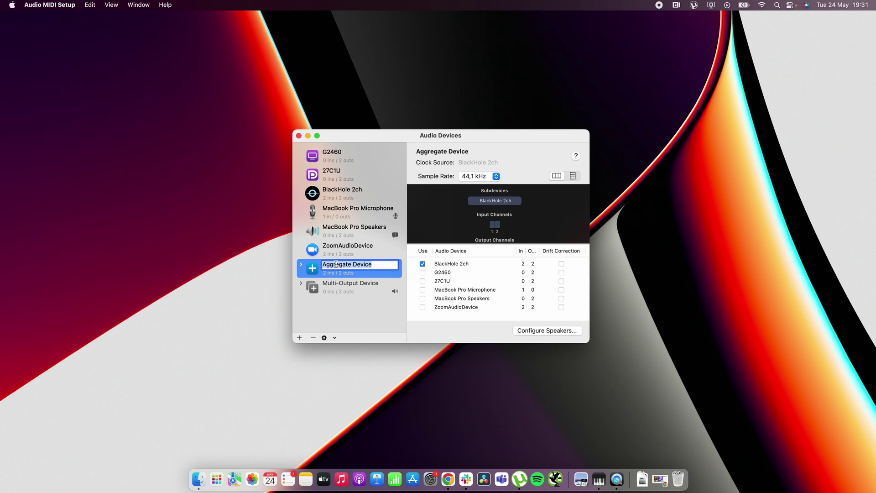
pyautogui.write('BlackHole In')
pyautogui.press('Return')
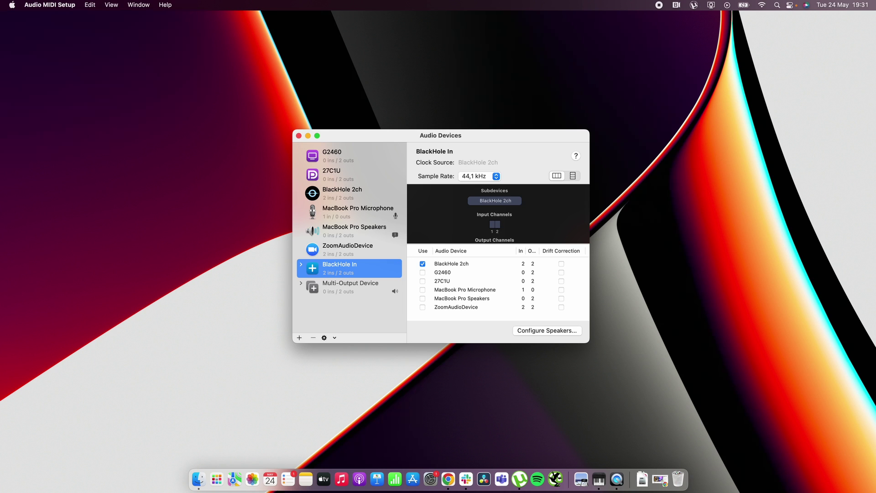
# - Rename the multi-output device 'BlackHole Out'
pyautogui.click(354, 285)
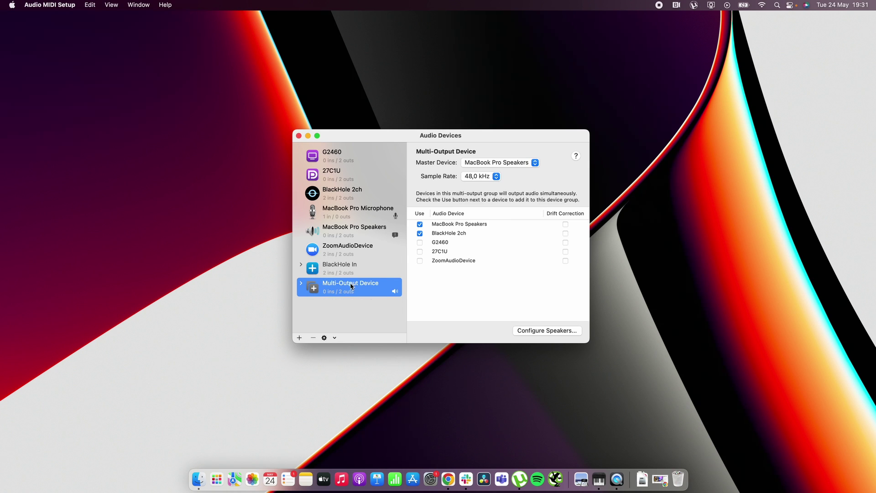
pyautogui.click(351, 284)
pyautogui.write('B')
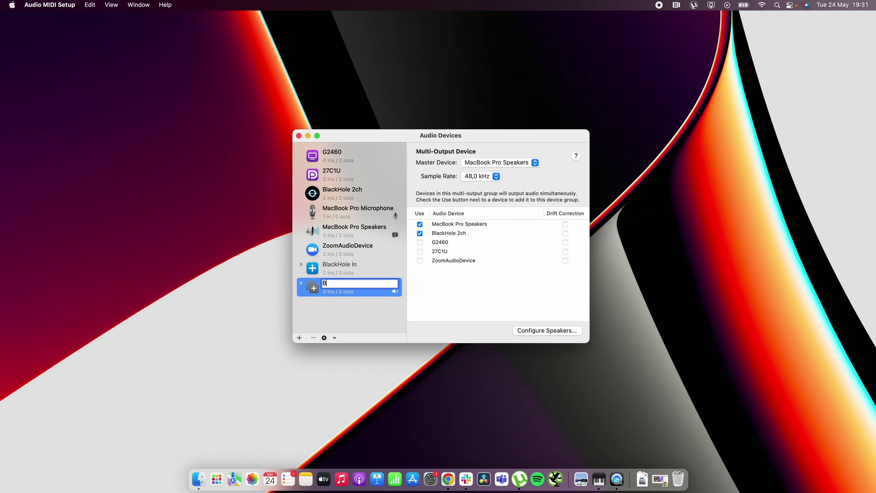
pyautogui.write('lackHole outt')
pyautogui.press('Return')
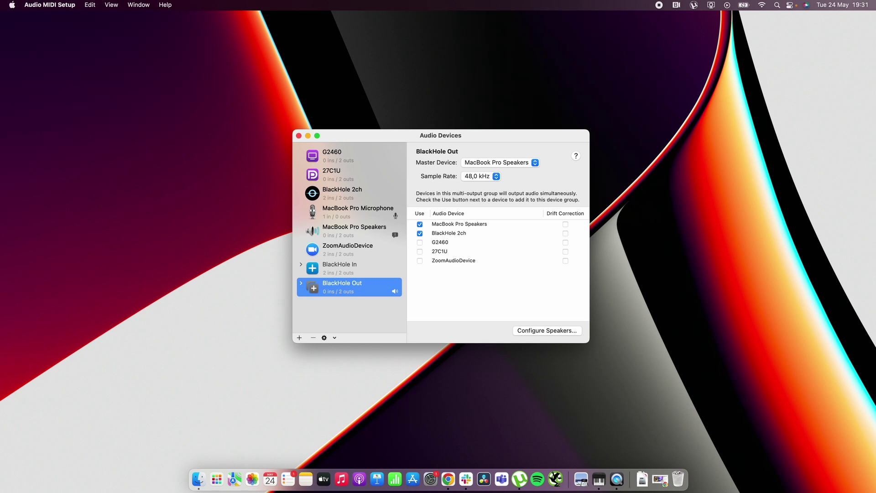
# - Set BlackHole In as the device used for sound input
pyautogui.rightClick(343, 271)
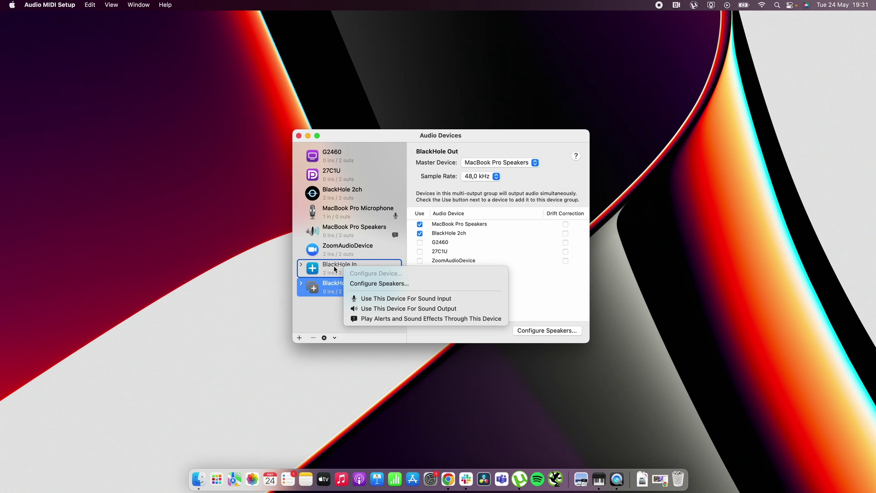
pyautogui.click(403, 298)
pyautogui.doubleClick(352, 286)
pyautogui.rightClick(353, 287)
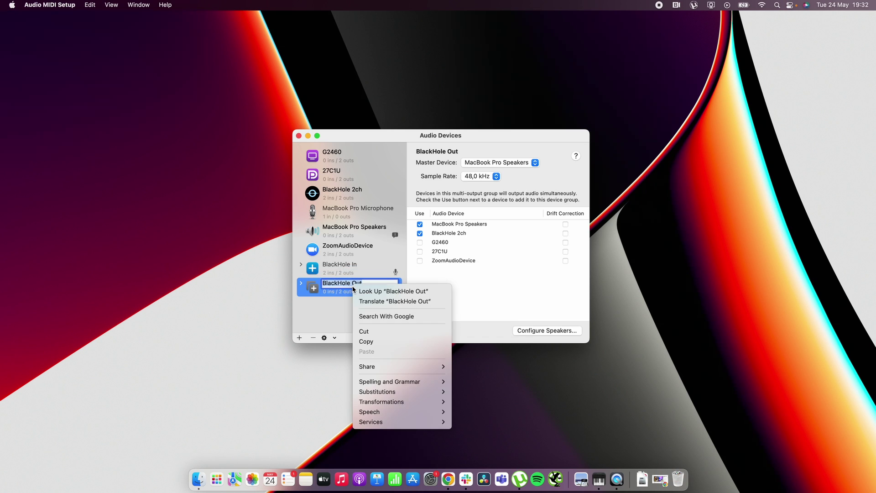
pyautogui.click(314, 294)
# - Open and dismiss BlackHole Out's actions menu, leaving the device unchanged
pyautogui.rightClick(313, 291)
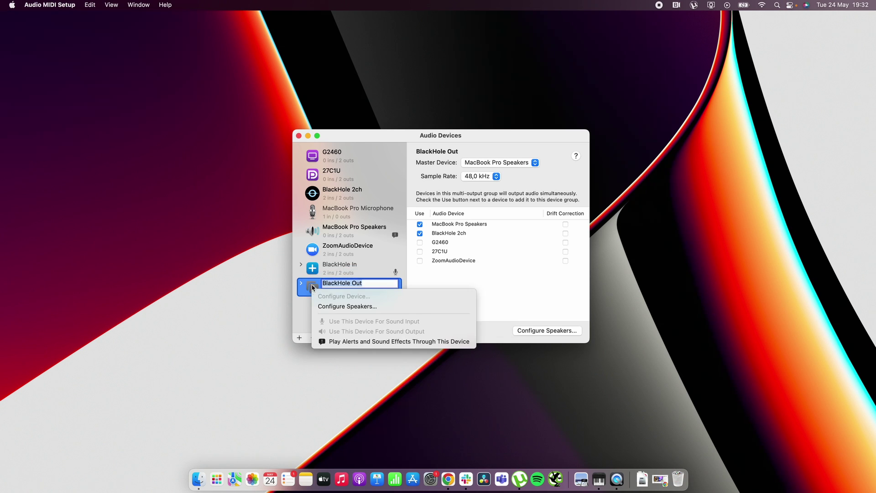
pyautogui.click(312, 286)
pyautogui.rightClick(312, 286)
pyautogui.click(312, 287)
pyautogui.rightClick(312, 286)
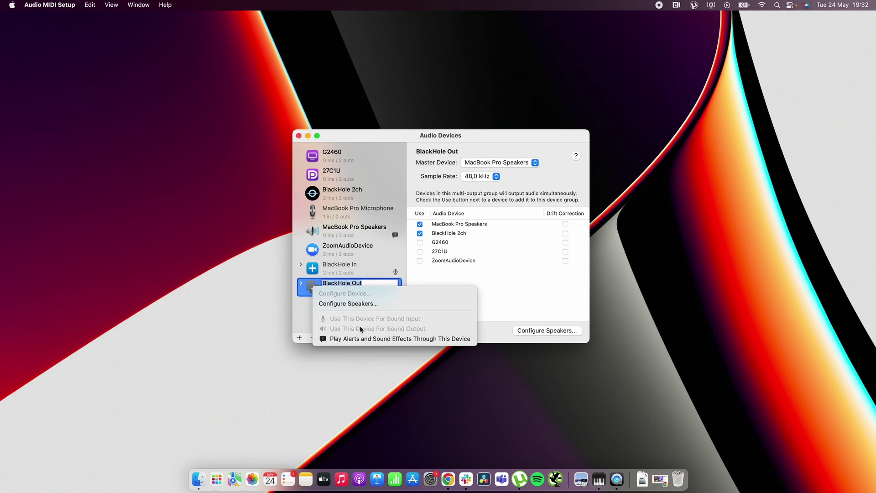
pyautogui.click(302, 314)
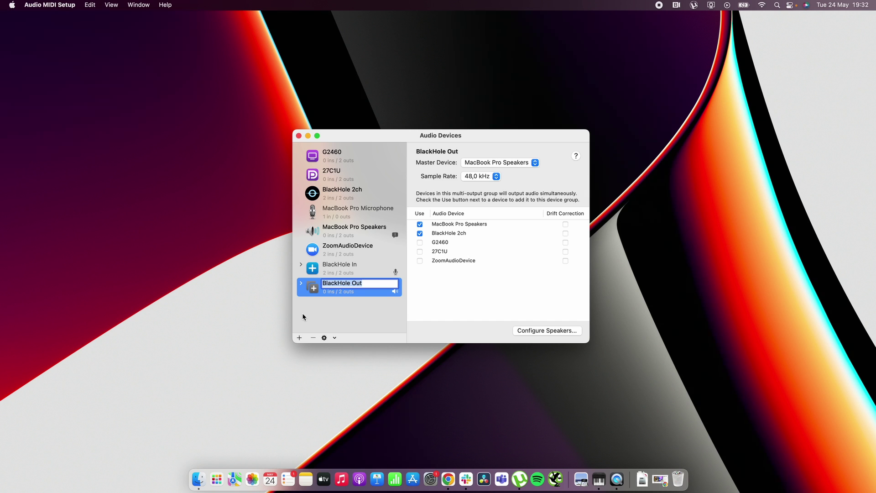
pyautogui.click(303, 316)
# - Close Audio MIDI Setup and open the Sound pane's output devices, showing BlackHole Out
pyautogui.click(335, 128)
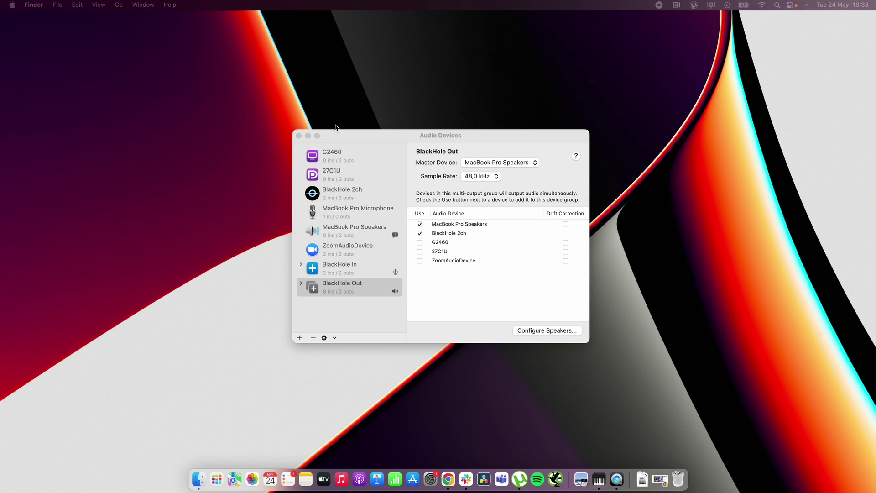
pyautogui.click(299, 136)
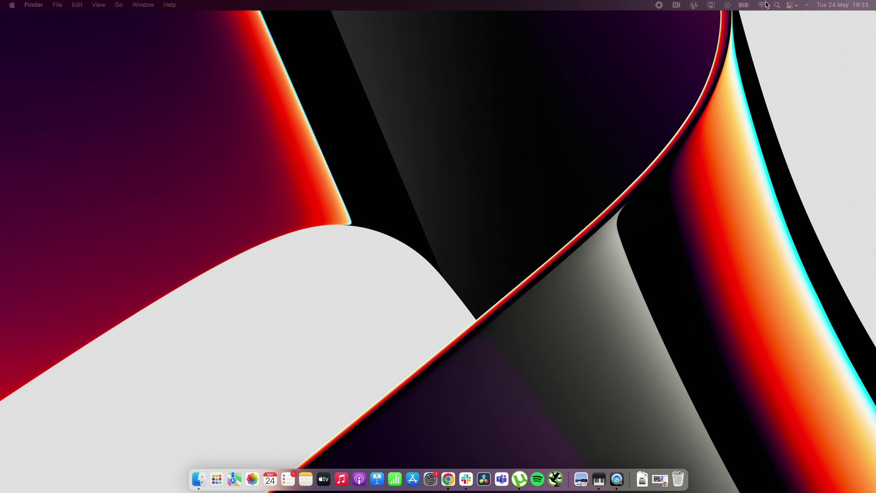
pyautogui.click(778, 5)
pyautogui.press('Return')
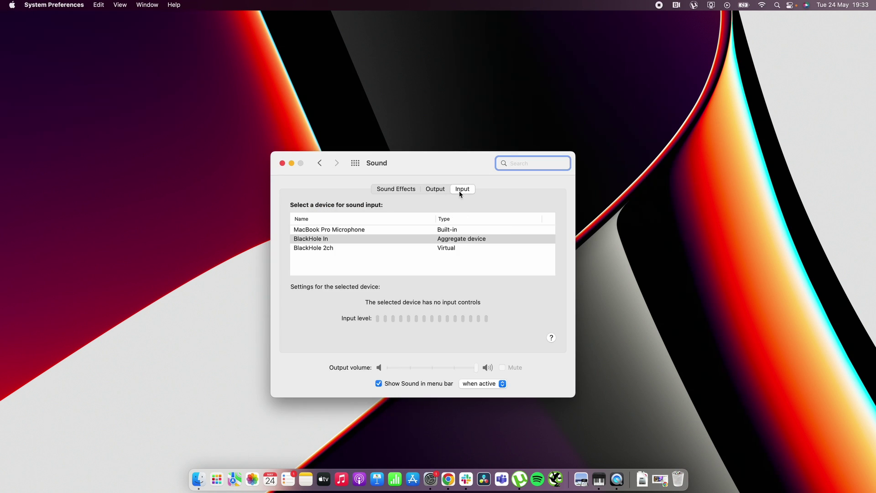
pyautogui.click(434, 189)
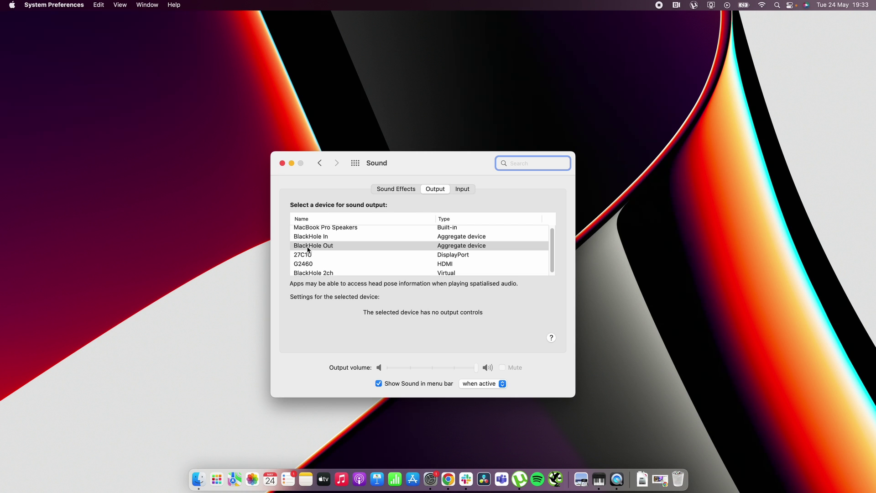
# - Check the Sound input devices, then play the Dell P2720DC review video at 1.5 speed
pyautogui.click(462, 188)
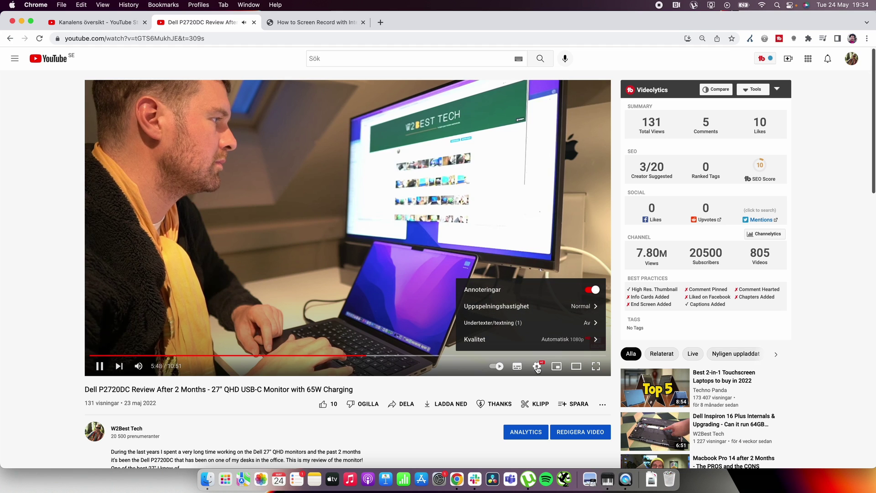
pyautogui.press('Up')
pyautogui.press('Return')
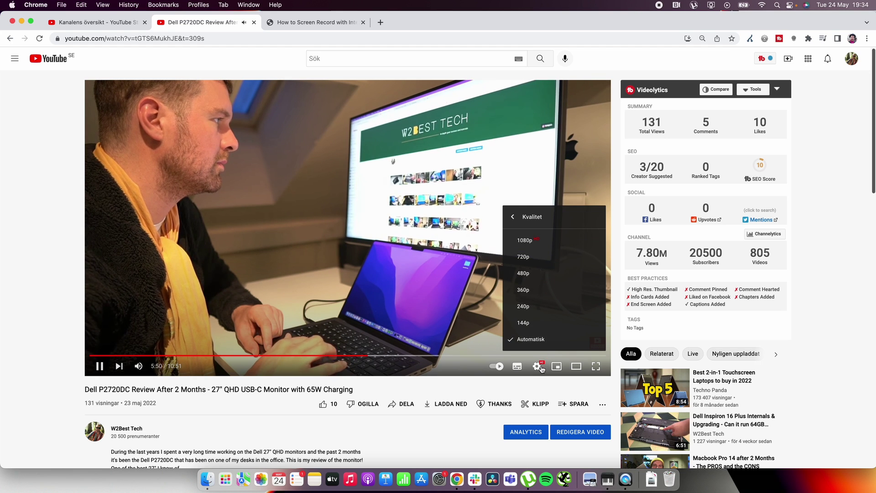
pyautogui.click(541, 368)
pyautogui.click(541, 368)
pyautogui.click(541, 325)
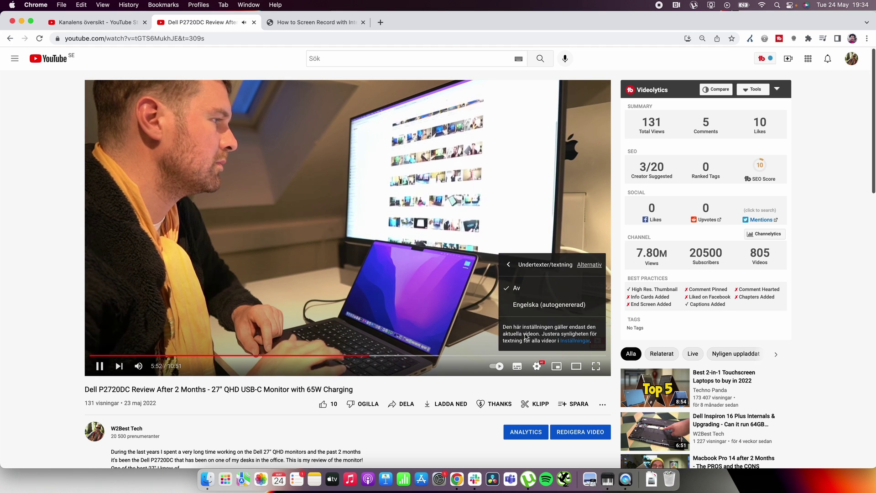
pyautogui.click(537, 366)
pyautogui.click(537, 366)
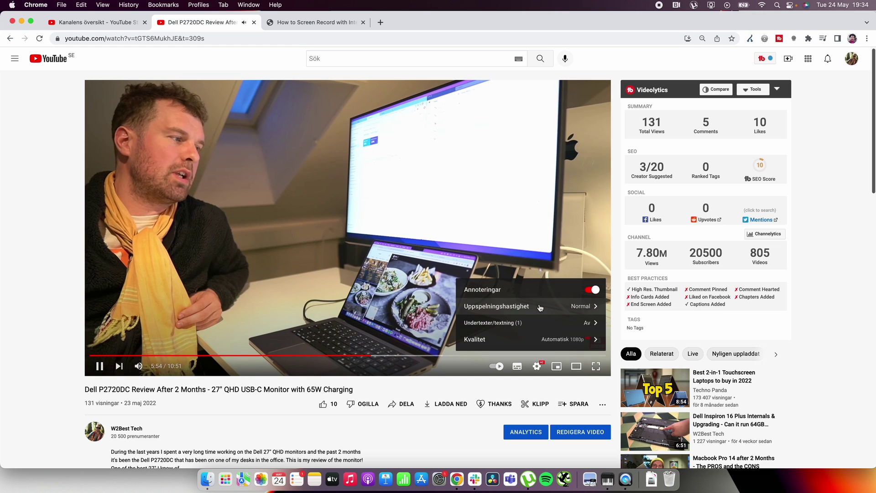
pyautogui.click(540, 308)
pyautogui.click(524, 320)
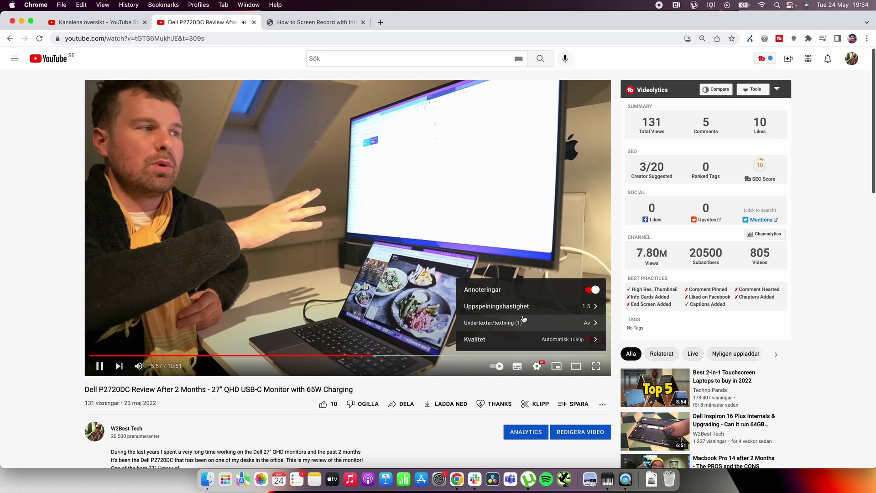